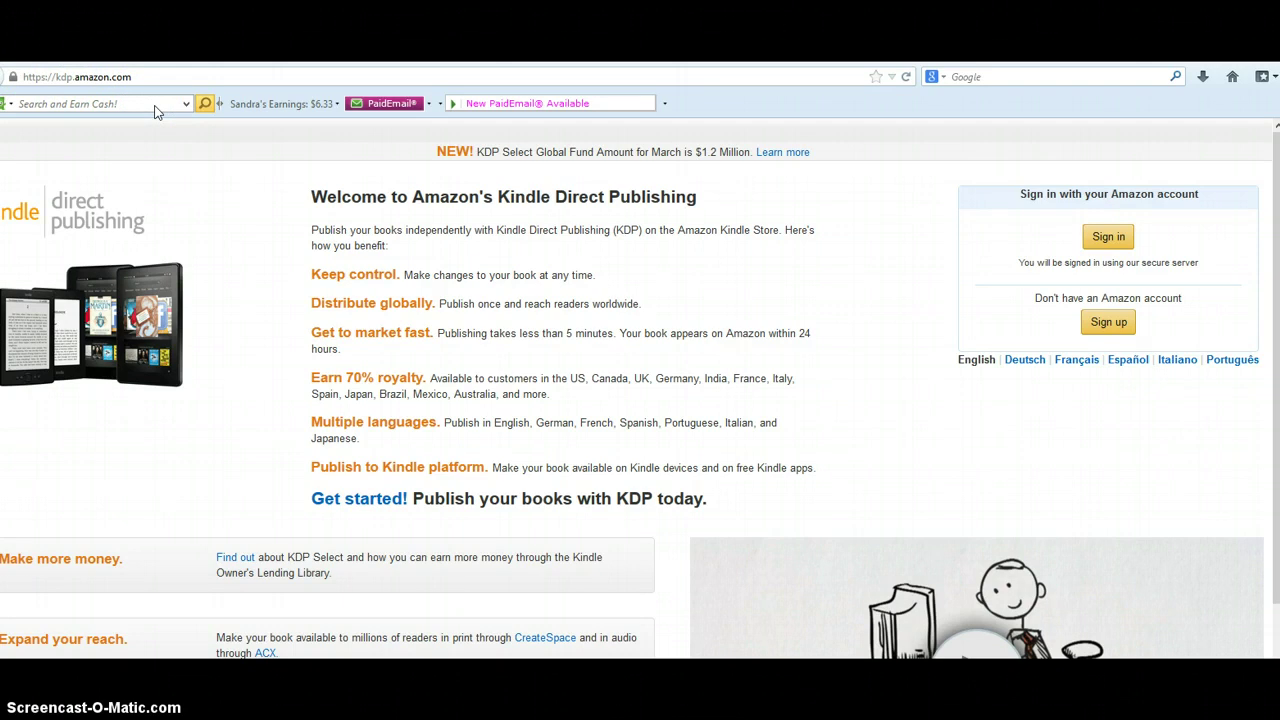
Start the KDP sign-up with an Amazon account until the Terms of Service dialog appears
{"action": "left_click", "coordinate": [1111, 325]}
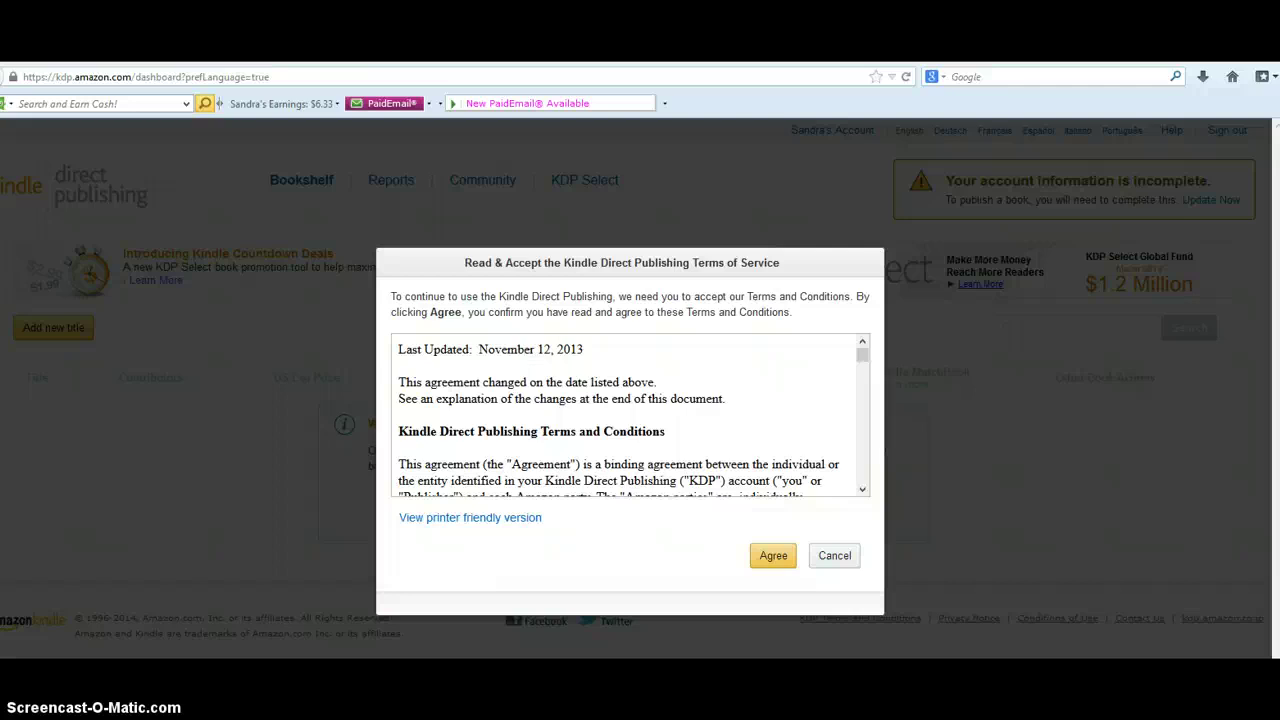
Agree to the KDP Terms of Service dated November 12, 2013
{"action": "left_click", "coordinate": [772, 558]}
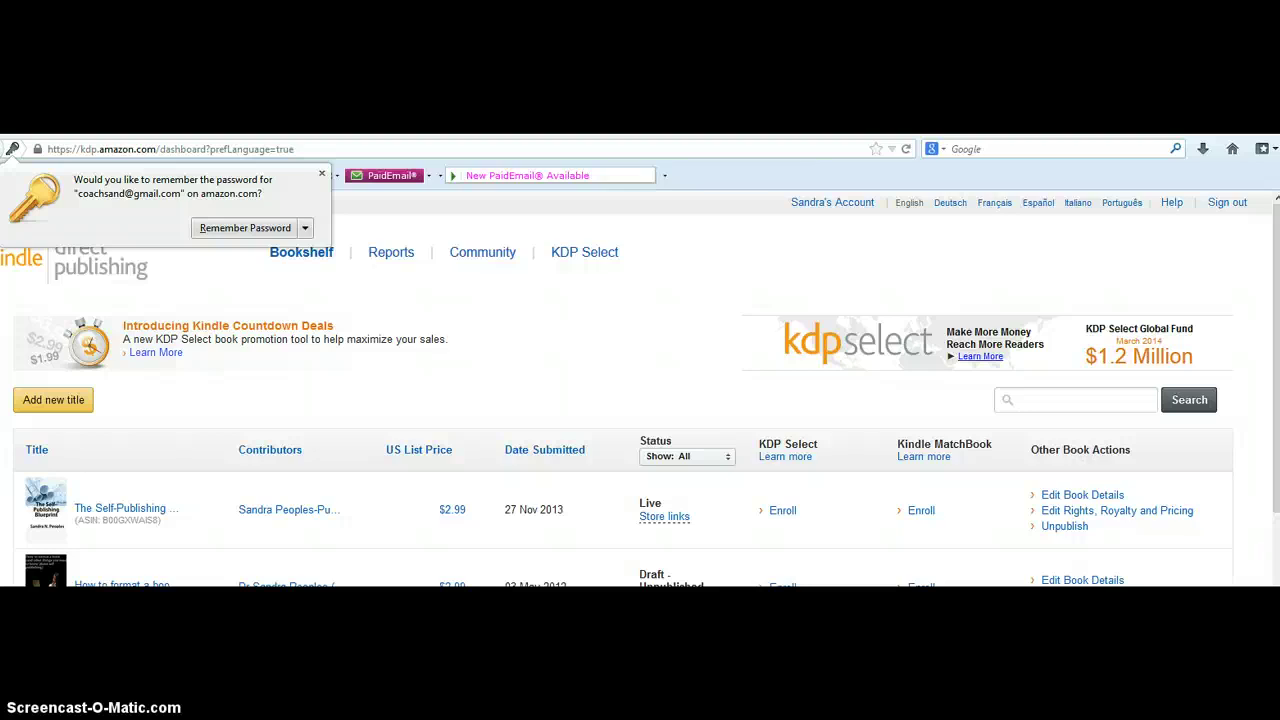
Add a new title and scroll through the KDP Select introduction on its setup page
{"action": "left_click", "coordinate": [47, 401]}
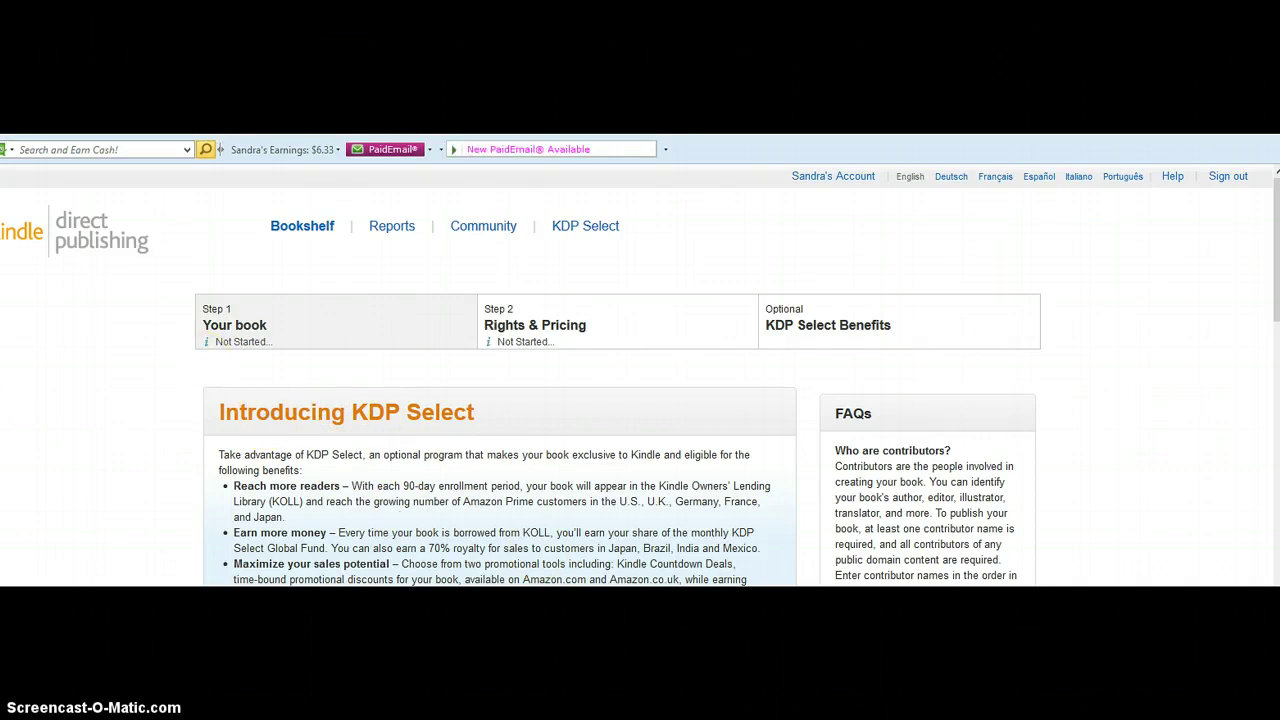
{"action": "scroll", "coordinate": [282, 140], "scroll_direction": "down", "scroll_amount": 2}
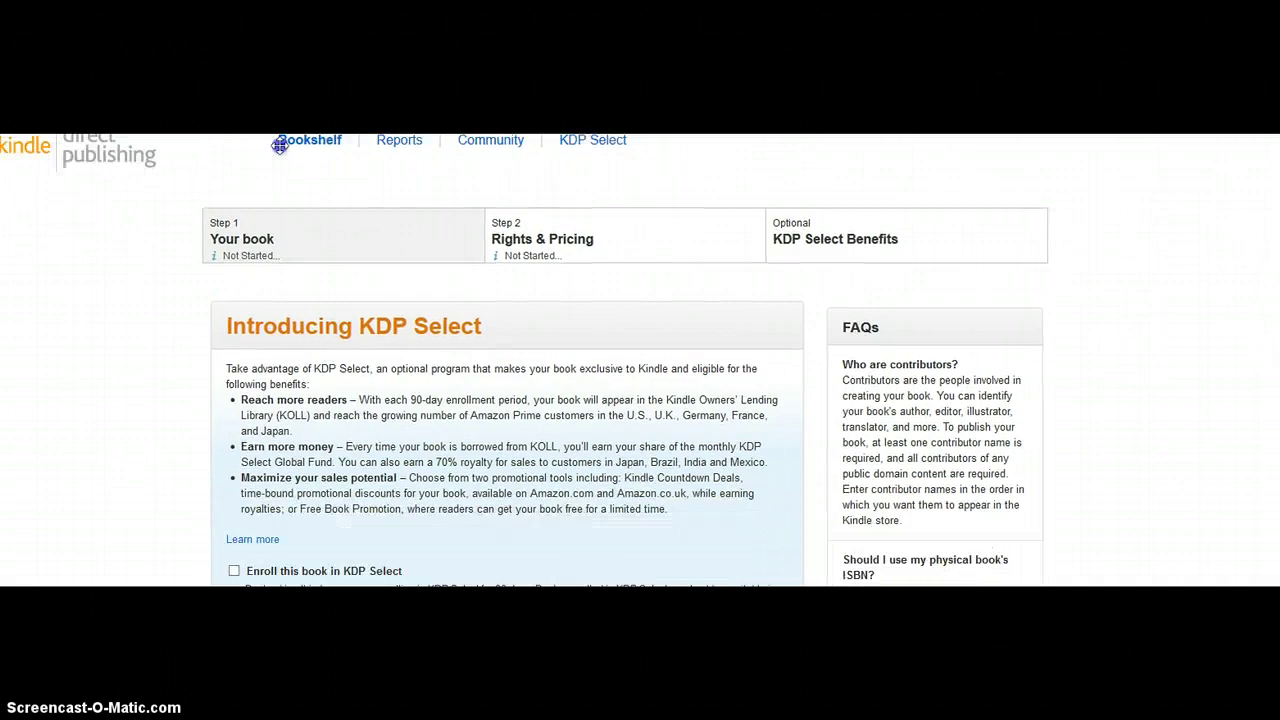
{"action": "mouse_move", "coordinate": [648, 140]}
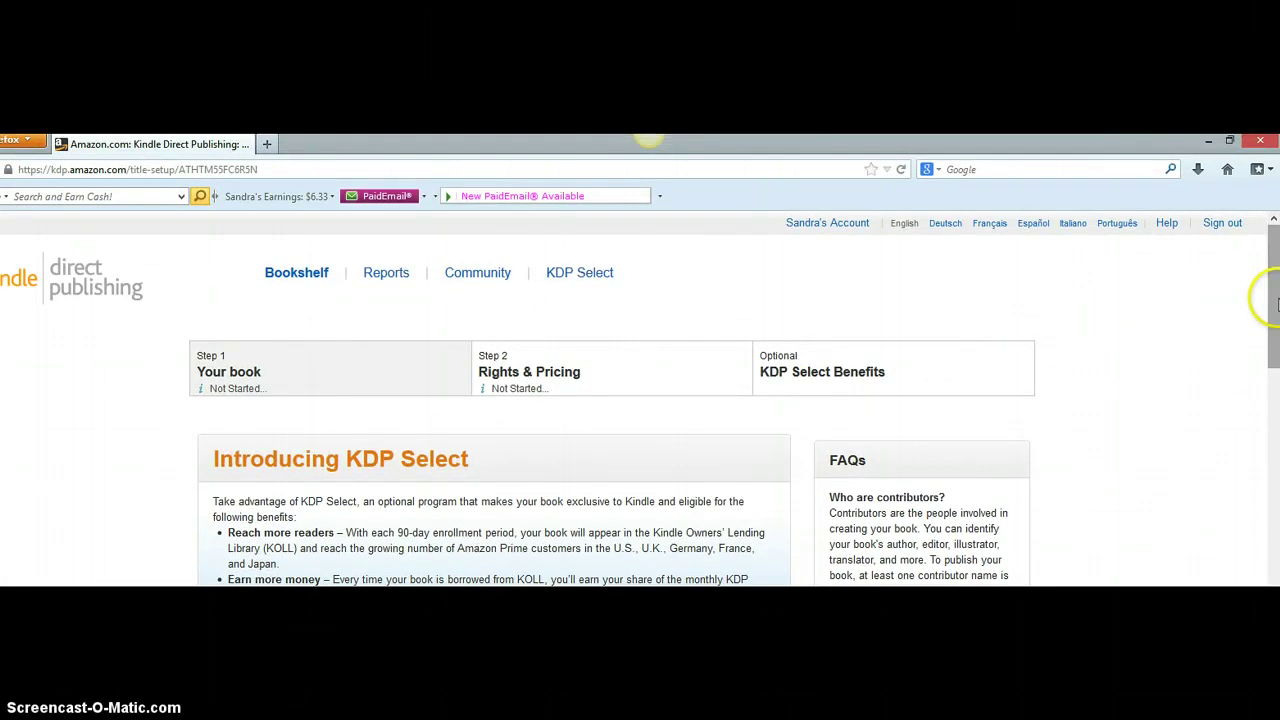
{"action": "scroll", "coordinate": [1272, 297], "scroll_direction": "down", "scroll_amount": 2}
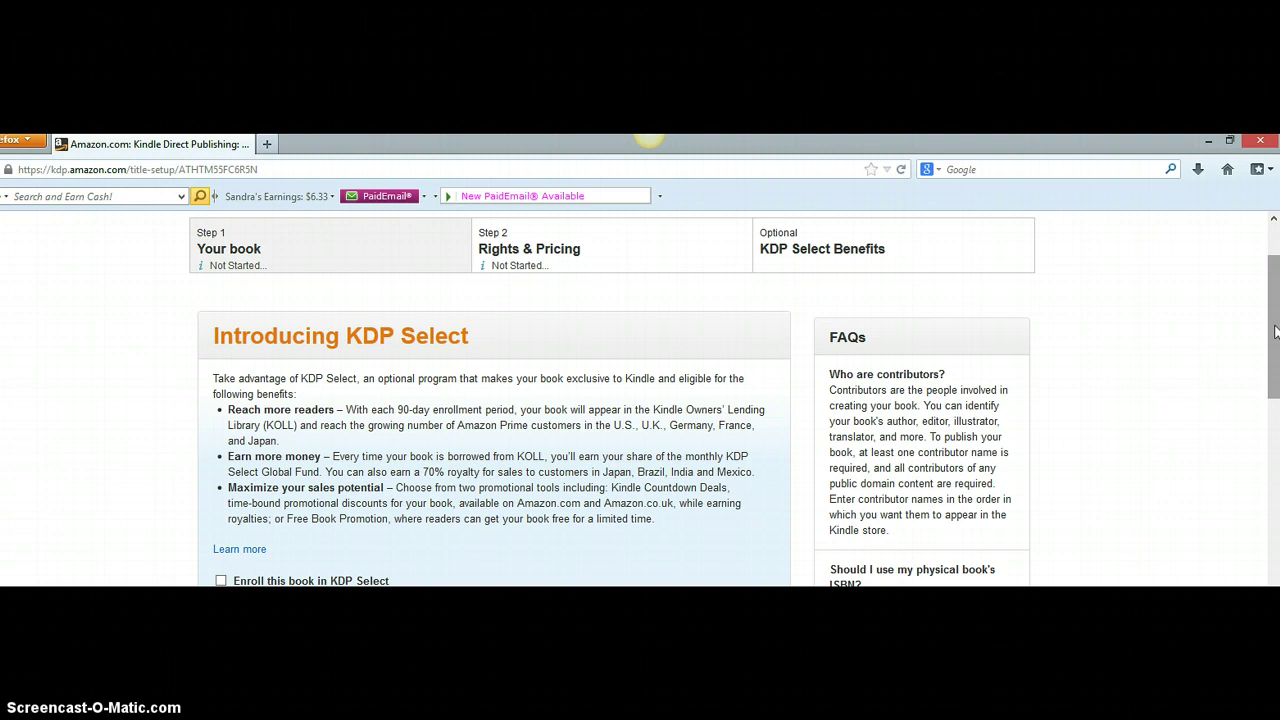
{"action": "left_click_drag", "start_coordinate": [1275, 332], "coordinate": [1275, 407]}
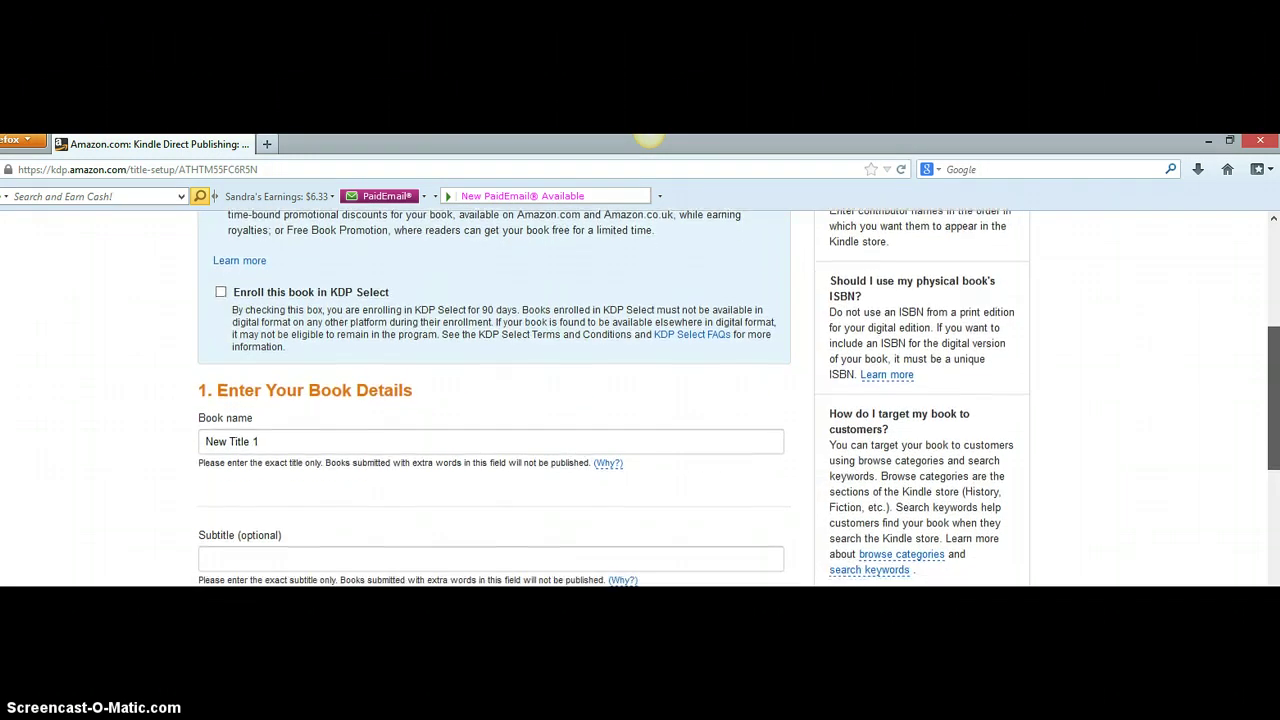
{"action": "left_click", "coordinate": [400, 549]}
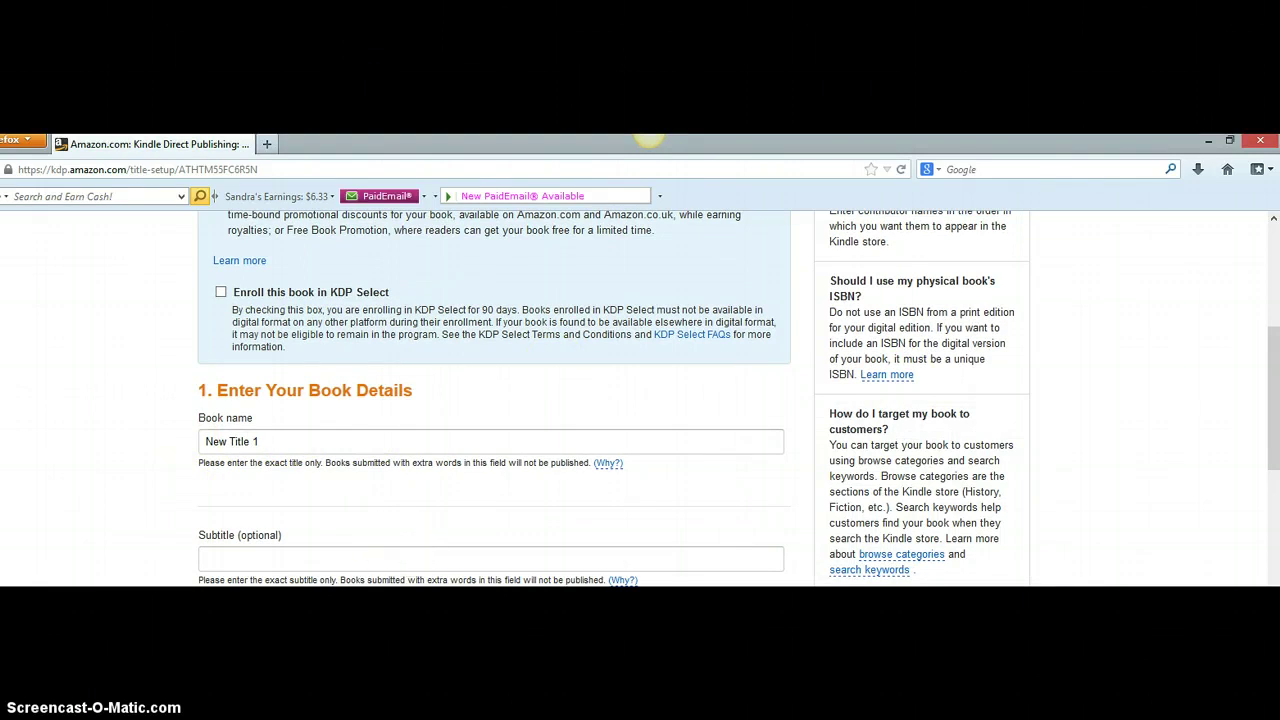
{"action": "left_click_drag", "start_coordinate": [1272, 408], "coordinate": [1275, 490]}
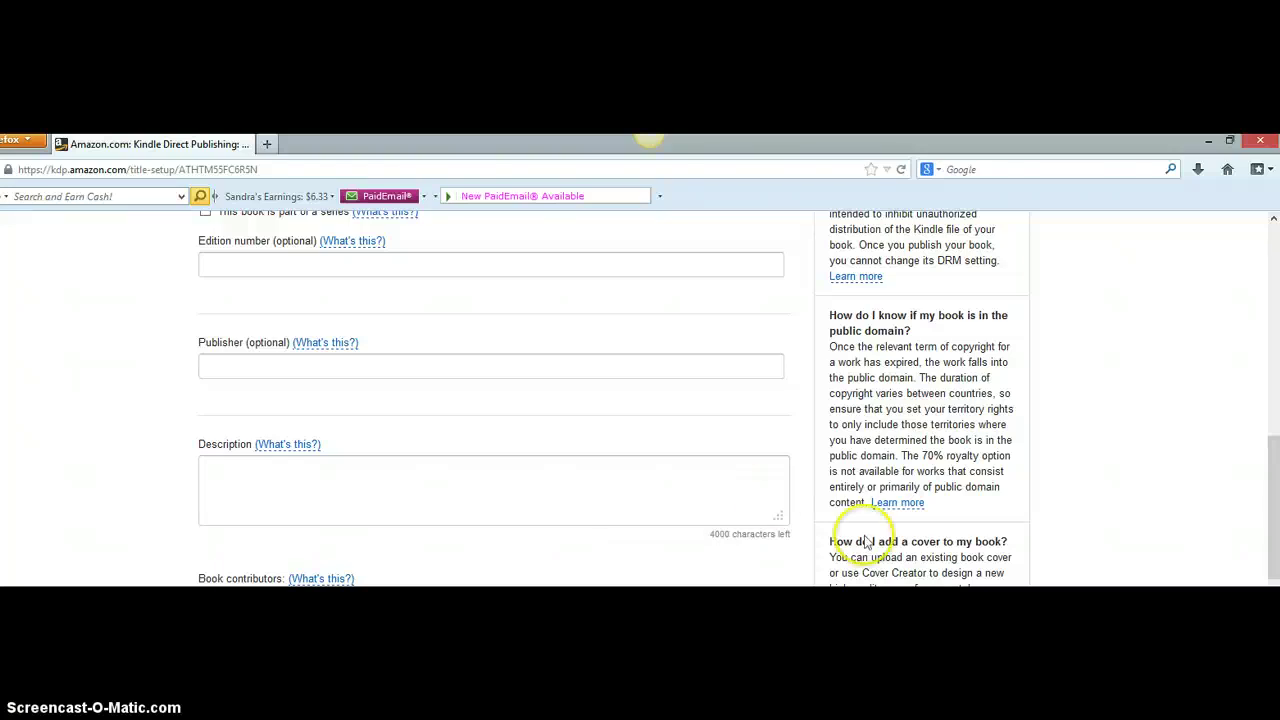
{"action": "left_click_drag", "start_coordinate": [1272, 528], "coordinate": [1273, 575]}
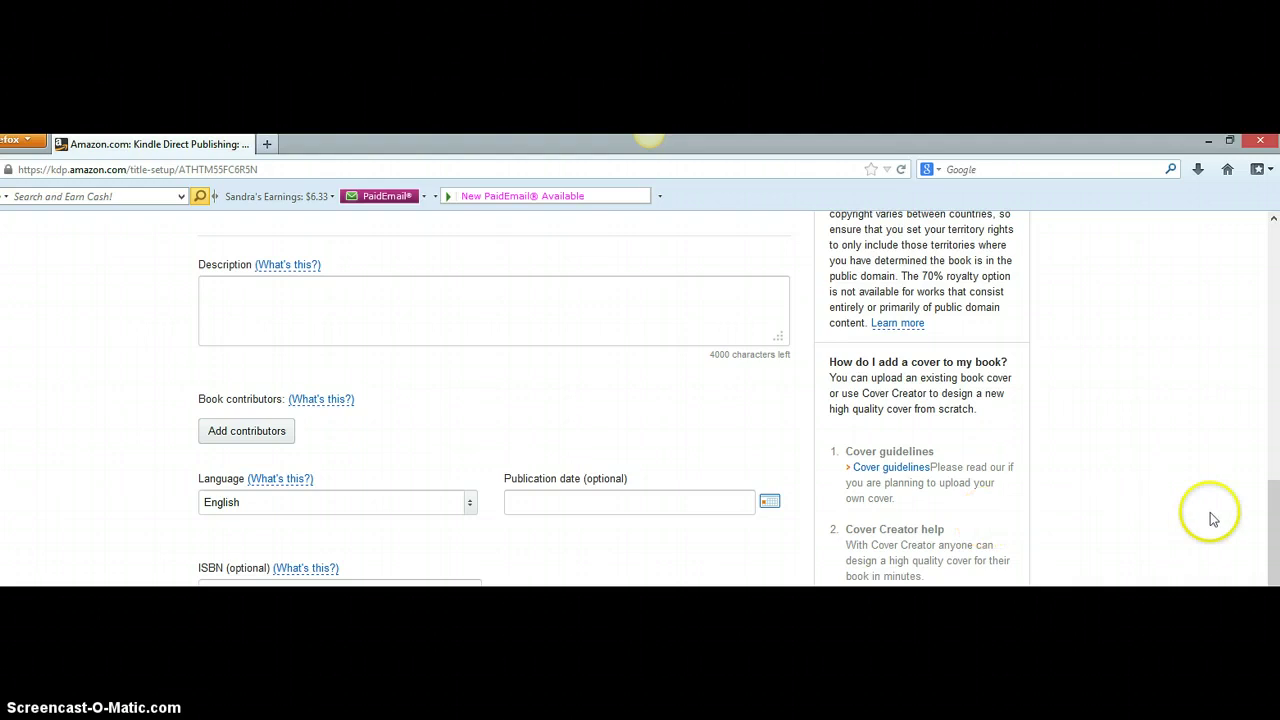
{"action": "scroll", "coordinate": [739, 398], "scroll_direction": "down", "scroll_amount": 4}
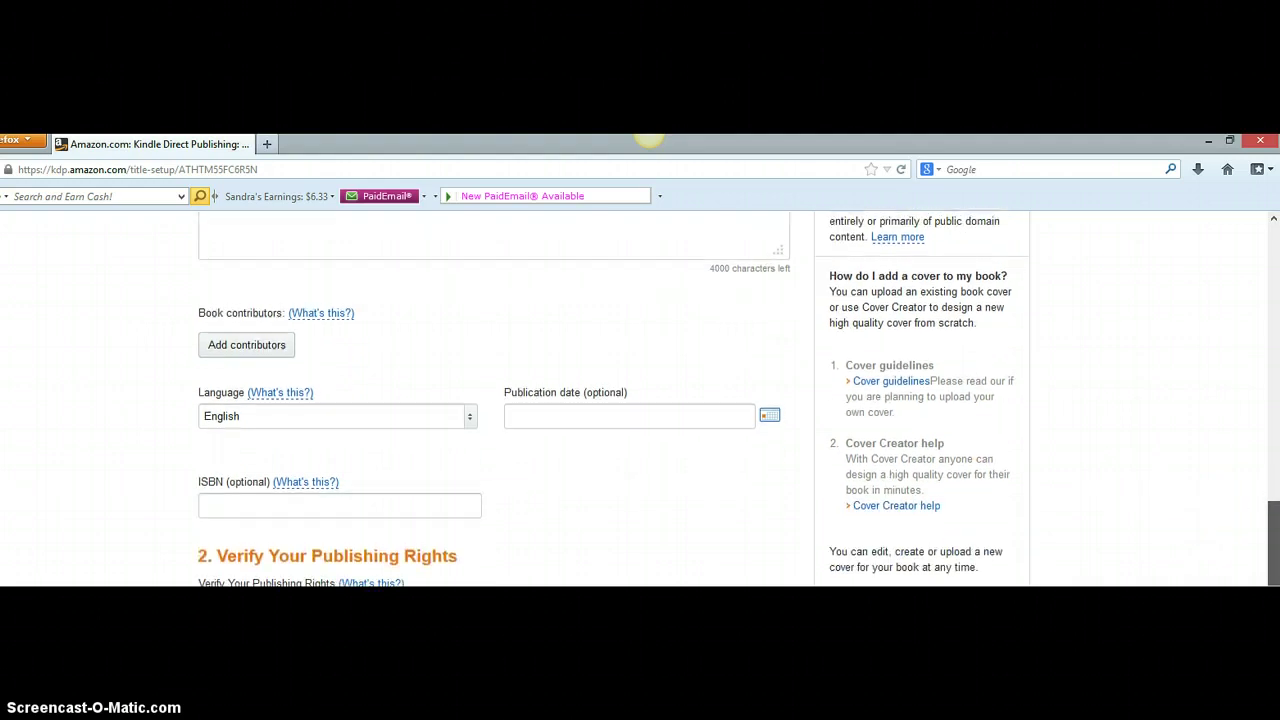
{"action": "scroll", "coordinate": [739, 398], "scroll_direction": "down", "scroll_amount": 4}
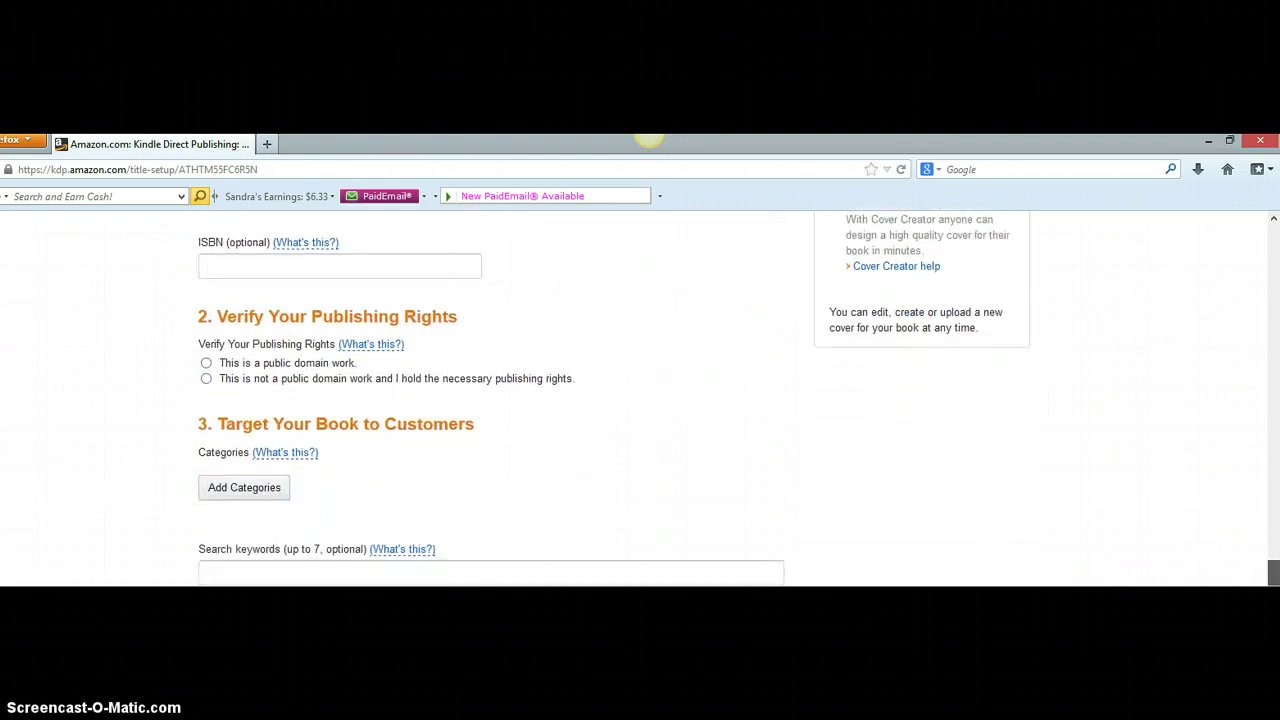
{"action": "scroll", "coordinate": [739, 398], "scroll_direction": "down", "scroll_amount": 1}
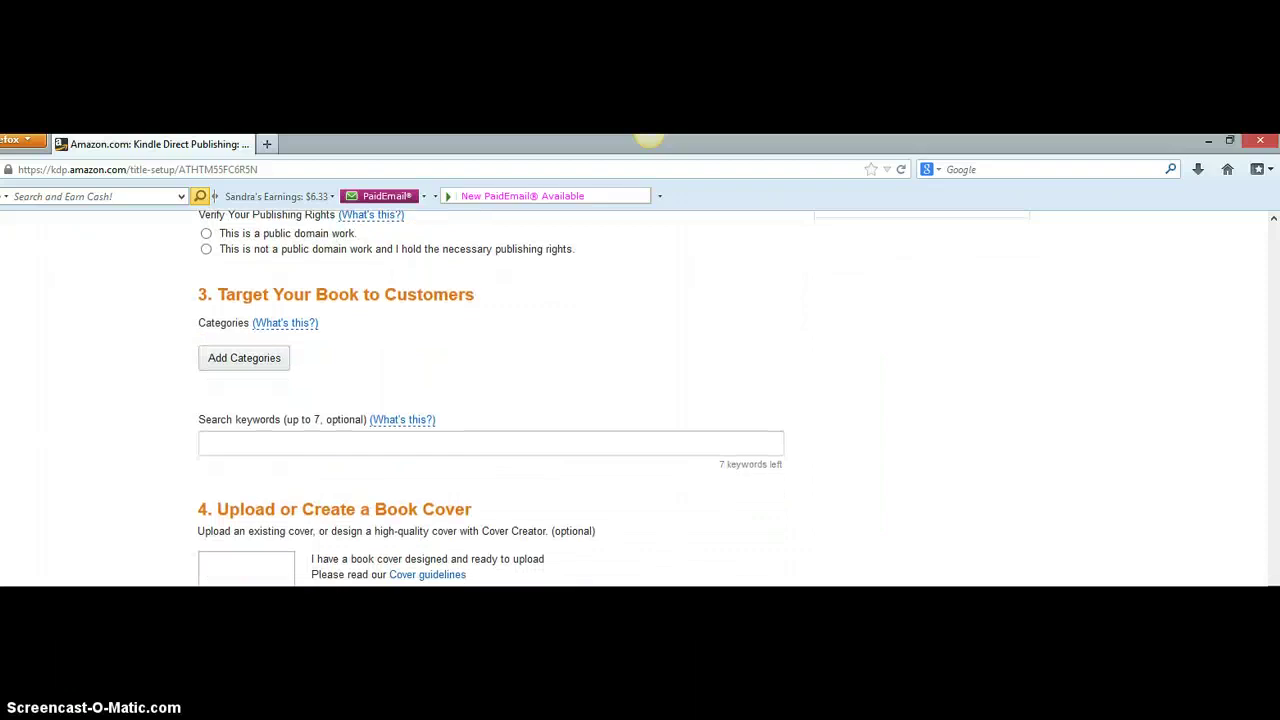
{"action": "scroll", "coordinate": [610, 397], "scroll_direction": "down", "scroll_amount": 1}
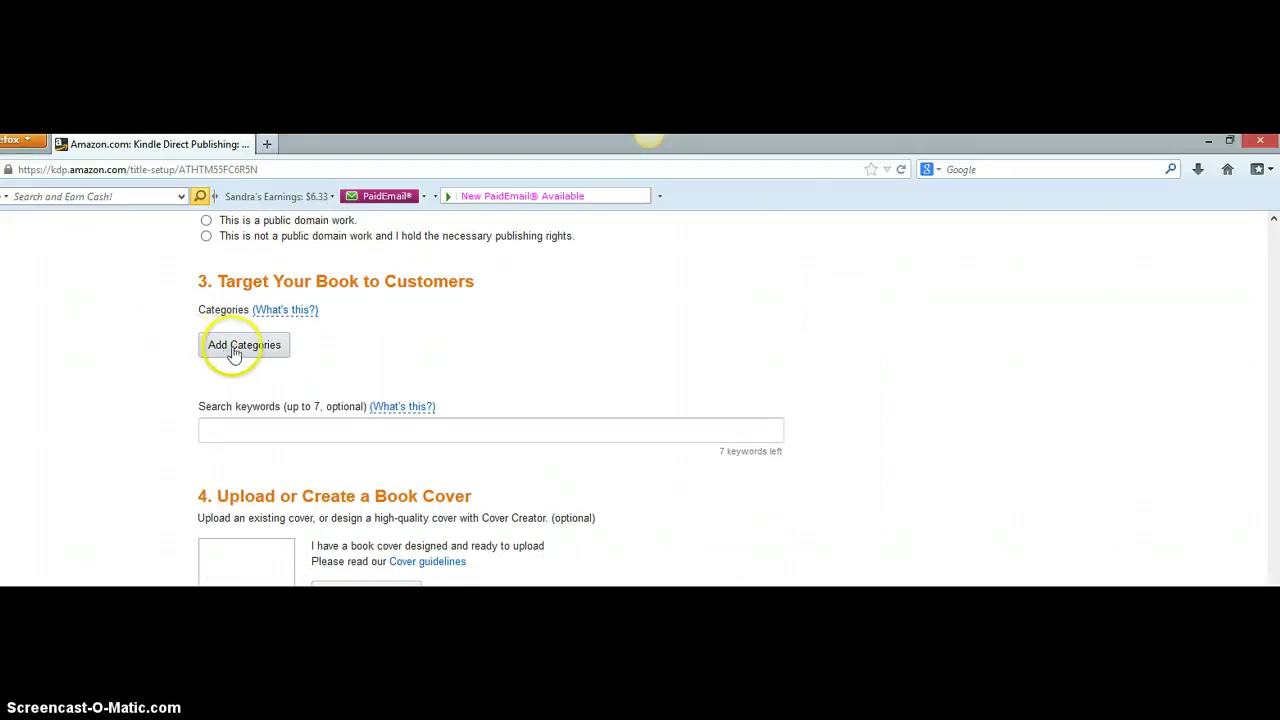
Browse the book categories, filtering by Fiction and then Nonfiction, and dismiss the chooser unchosen
{"action": "left_click", "coordinate": [233, 350]}
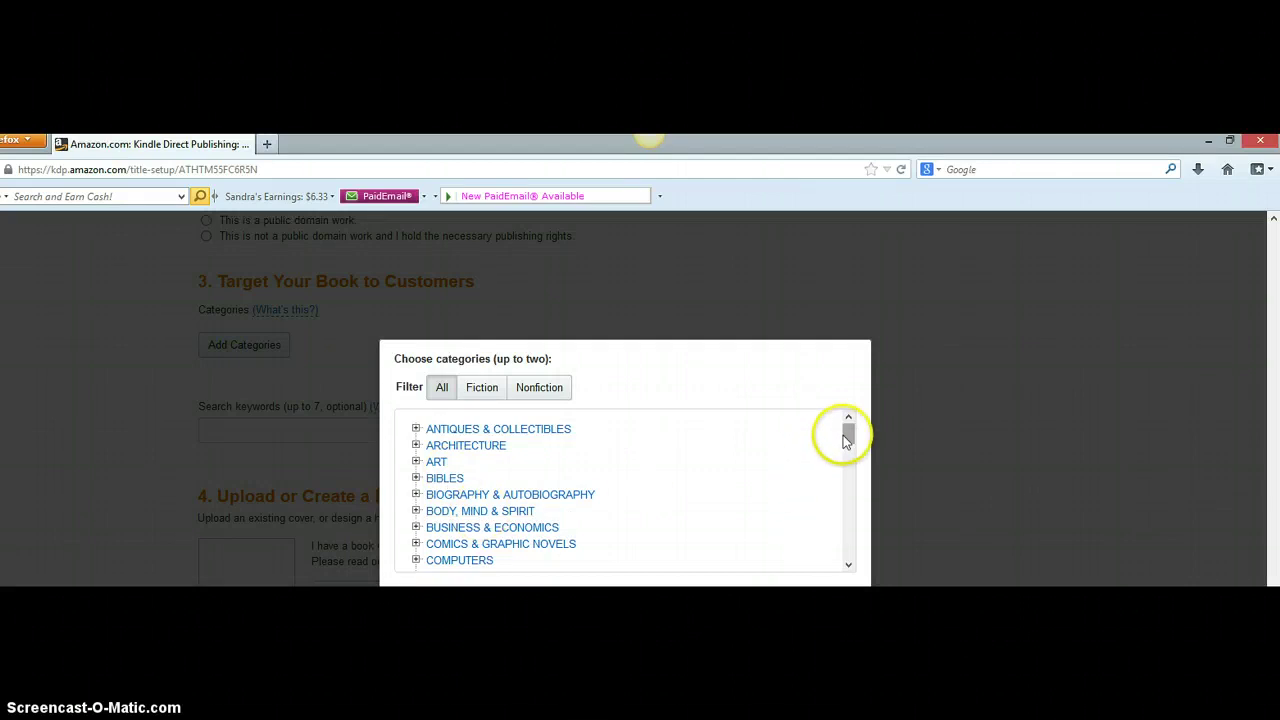
{"action": "left_click_drag", "start_coordinate": [848, 432], "coordinate": [847, 476]}
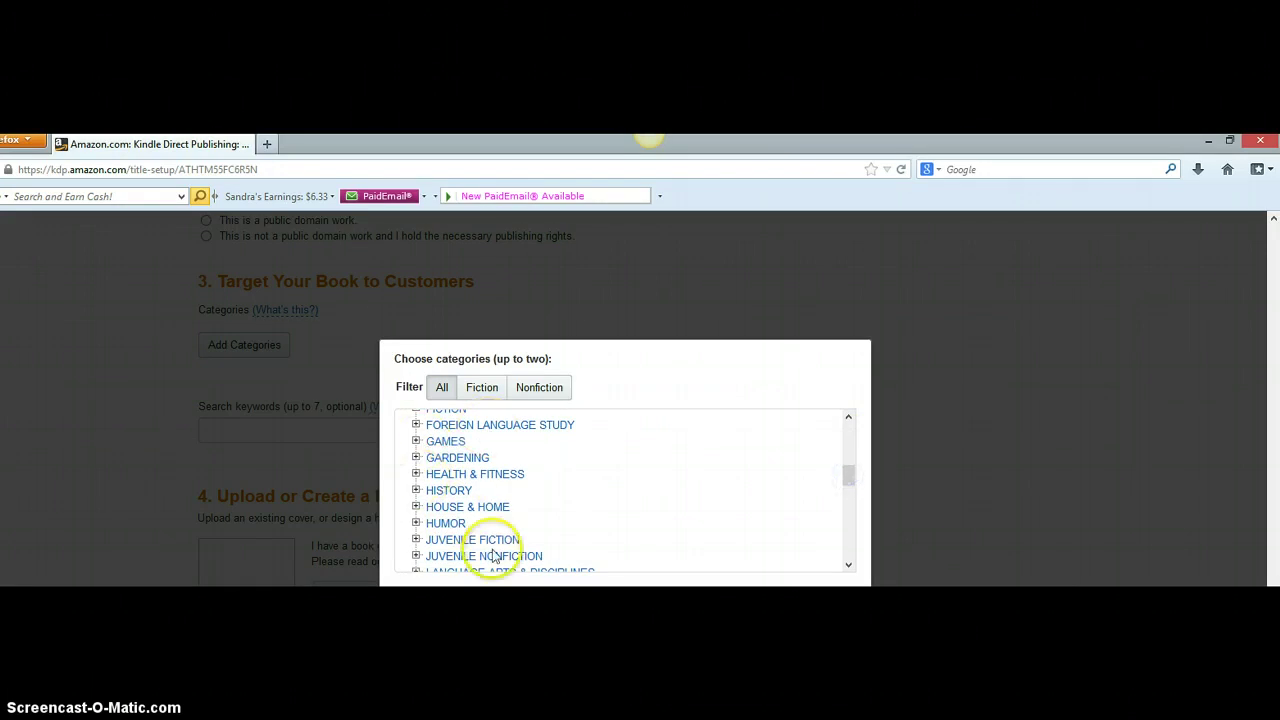
{"action": "left_click", "coordinate": [480, 390]}
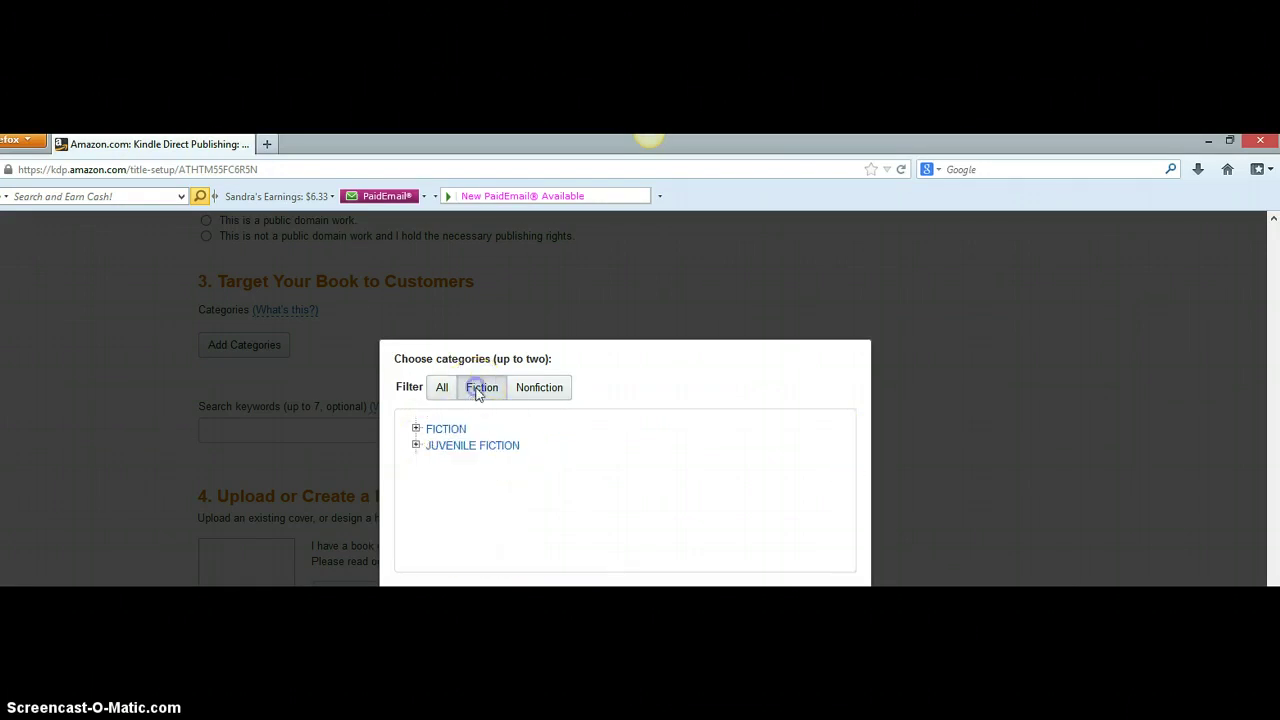
{"action": "left_click", "coordinate": [538, 387]}
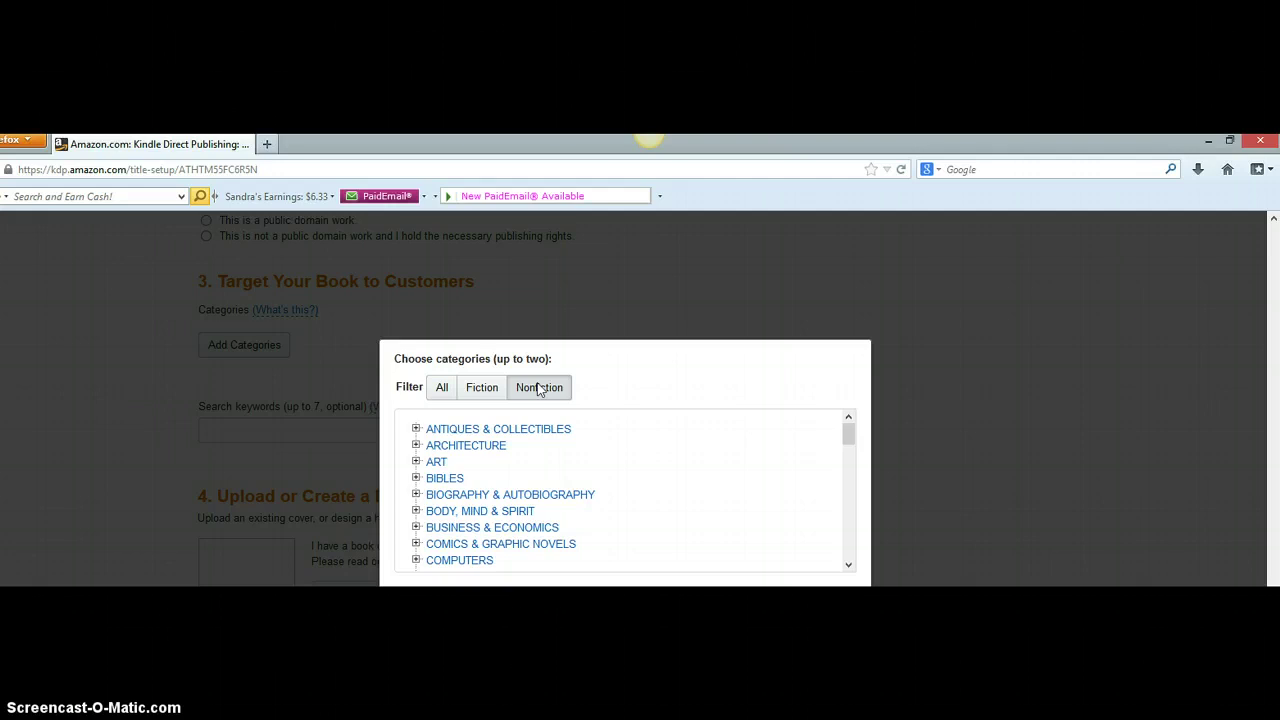
{"action": "left_click", "coordinate": [584, 394]}
{"action": "key", "text": "Escape"}
Close the category chooser and scroll past DRM settings to section 5, Upload Your Book File
{"action": "left_click", "coordinate": [1229, 531]}
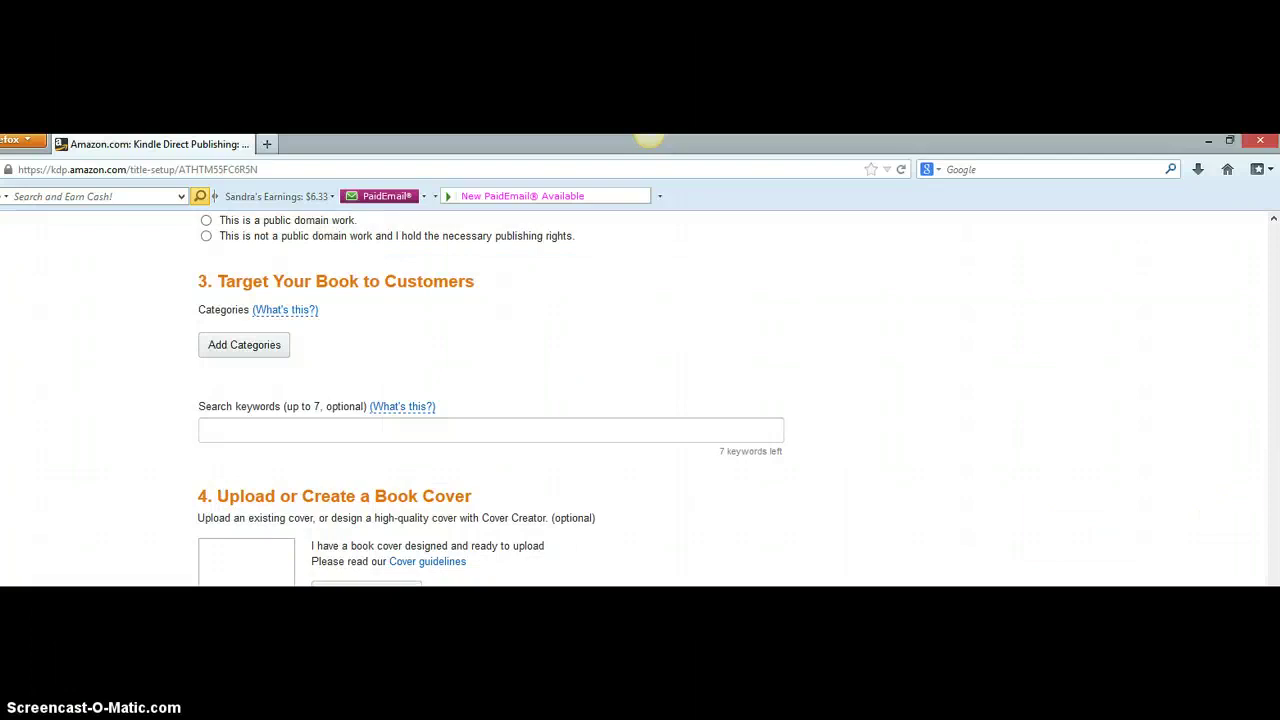
{"action": "scroll", "coordinate": [640, 400], "scroll_direction": "down", "scroll_amount": 4}
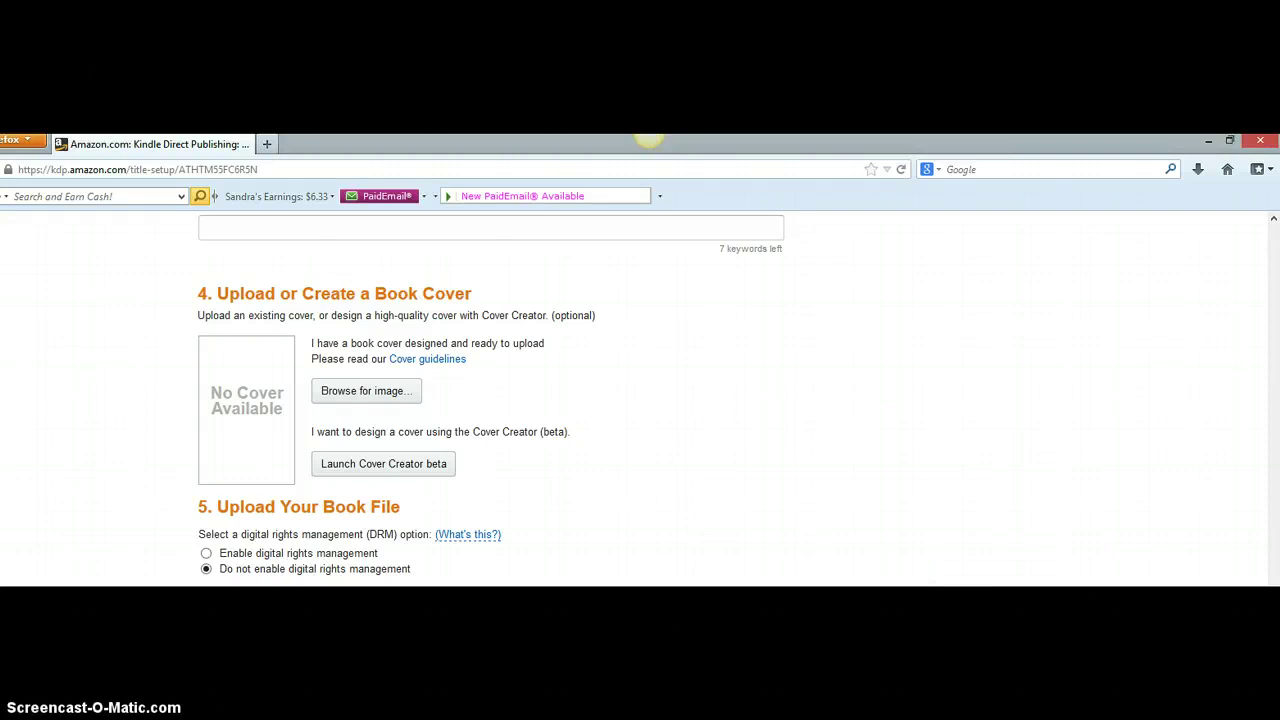
{"action": "scroll", "coordinate": [640, 400], "scroll_direction": "down", "scroll_amount": 2}
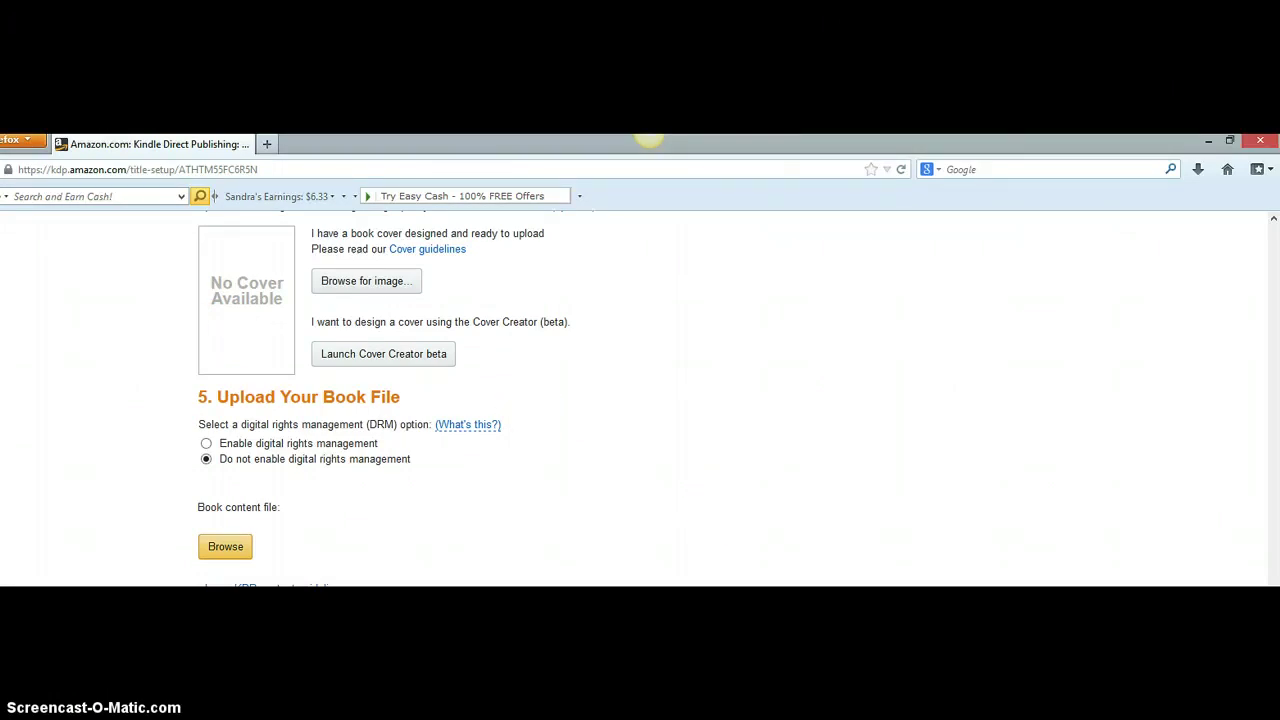
{"action": "scroll", "coordinate": [640, 400], "scroll_direction": "down", "scroll_amount": 1}
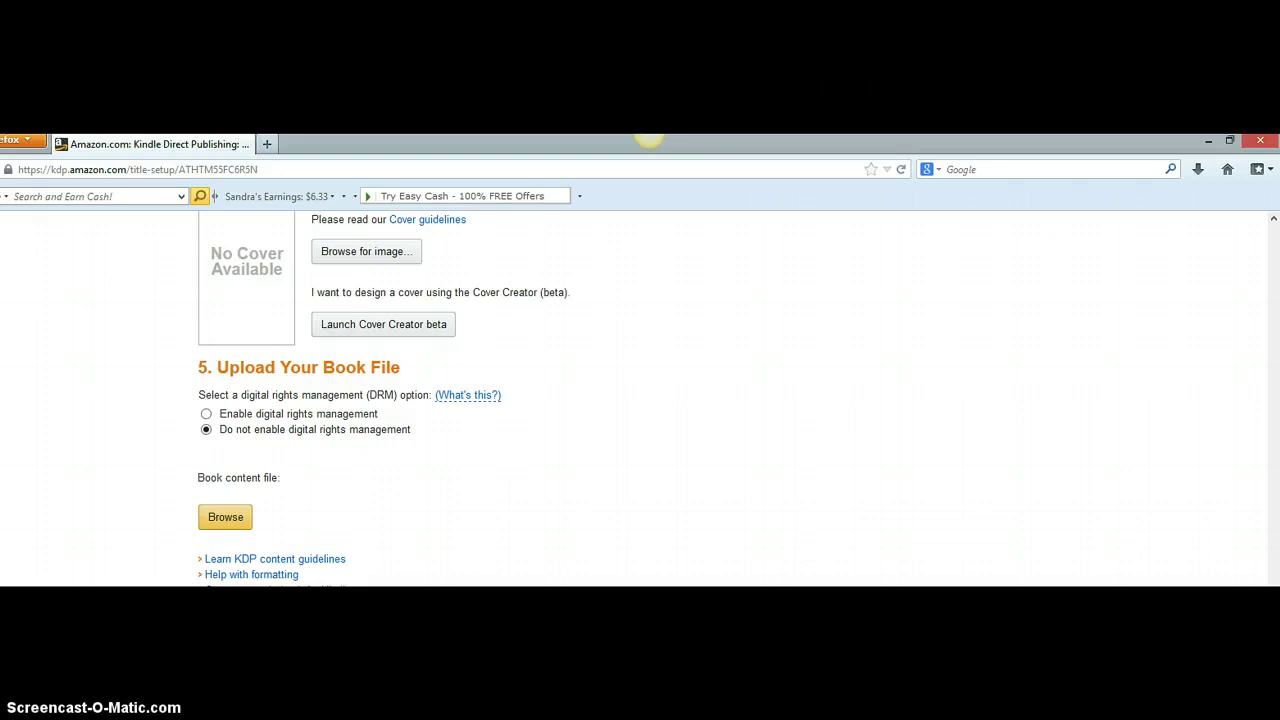
Browse for the book's content file to upload
{"action": "left_click", "coordinate": [219, 527]}
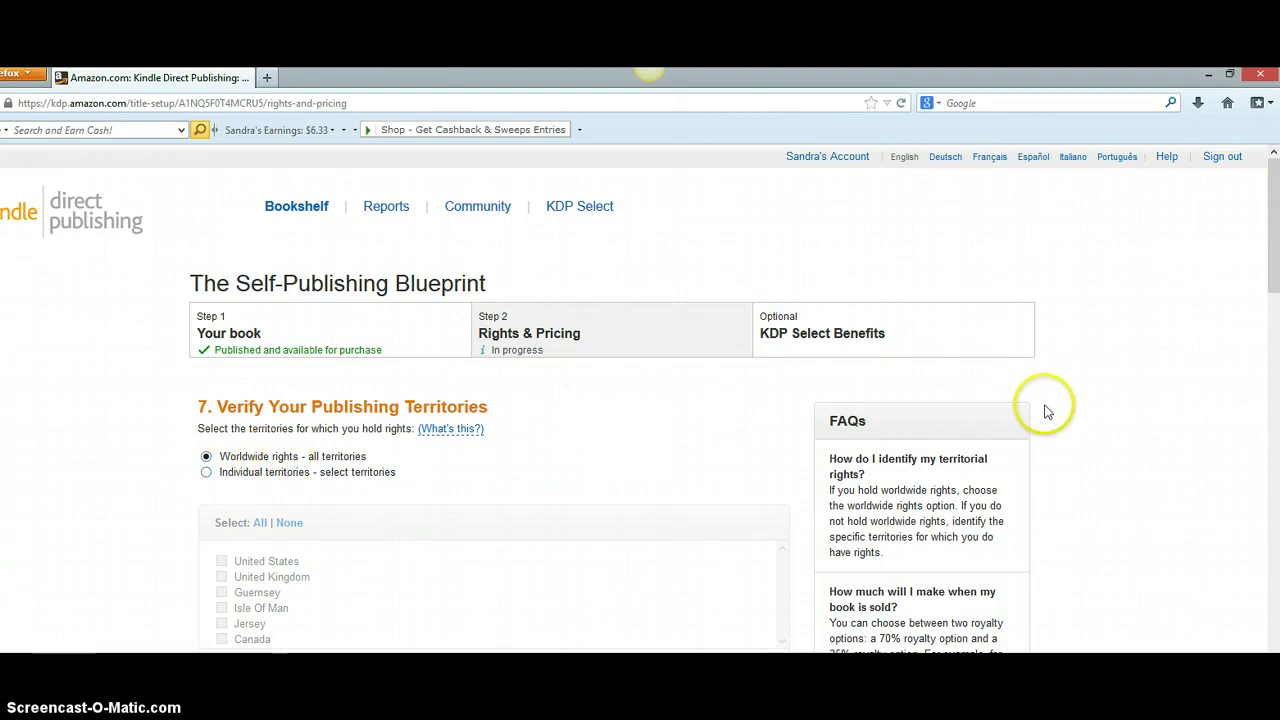
{"action": "scroll", "coordinate": [640, 400], "scroll_direction": "down", "scroll_amount": 5}
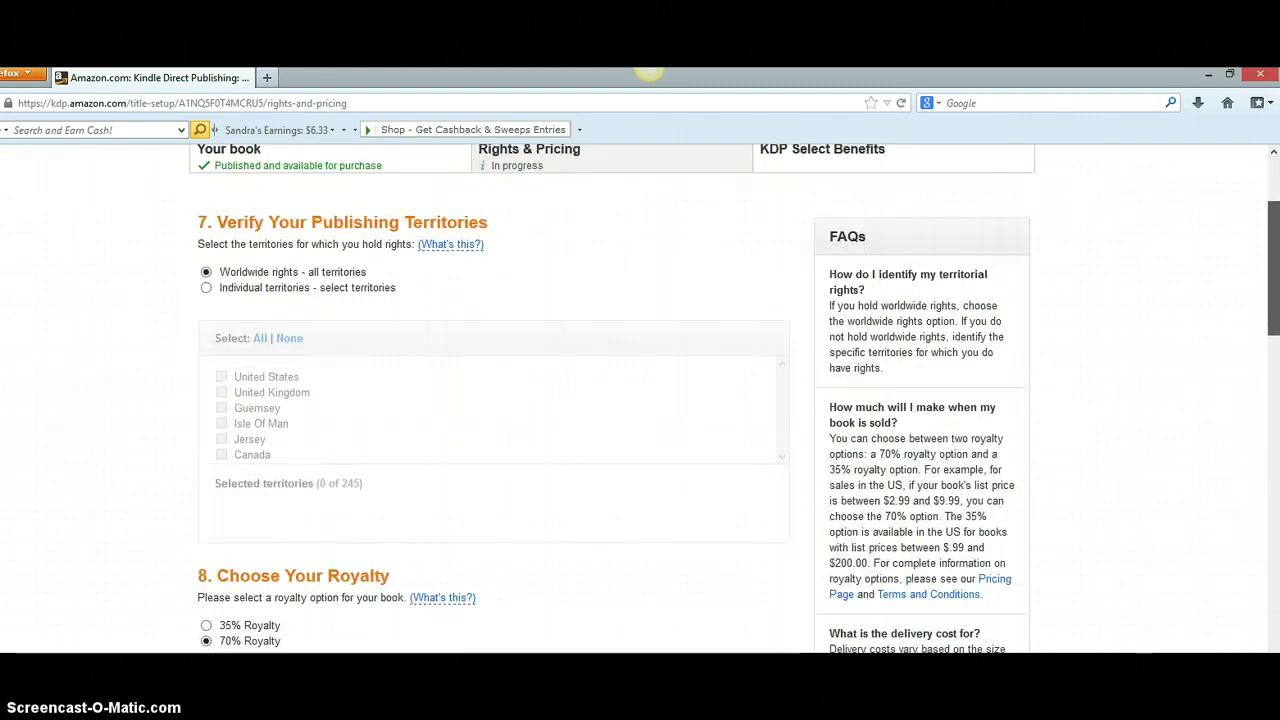
{"action": "scroll", "coordinate": [648, 72], "scroll_direction": "down", "scroll_amount": 3}
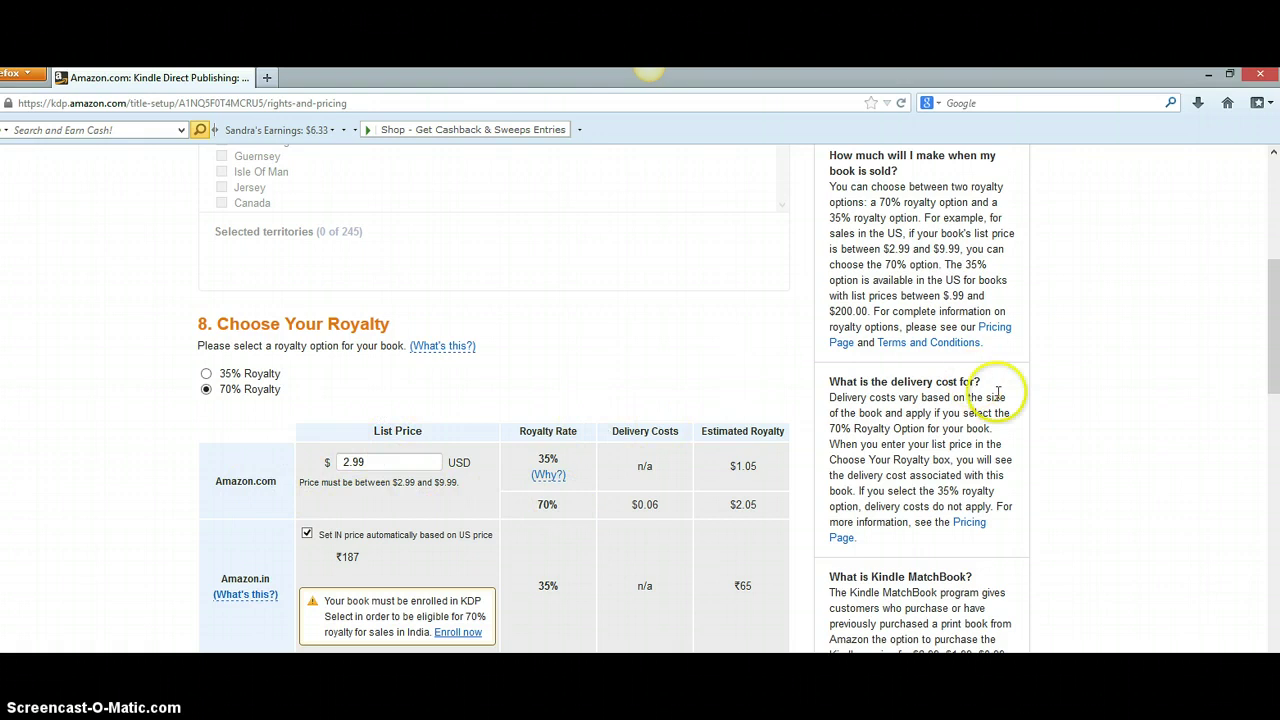
{"action": "left_click", "coordinate": [1275, 290]}
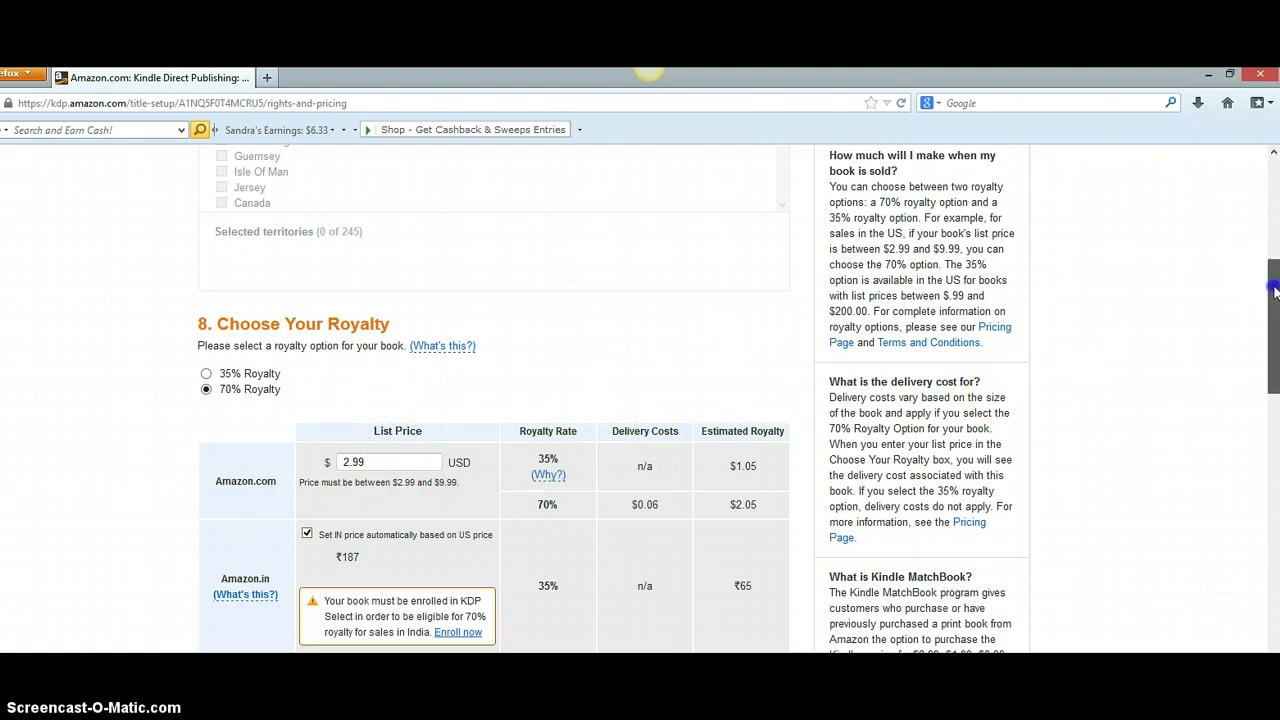
{"action": "left_click_drag", "start_coordinate": [1275, 290], "coordinate": [1275, 347]}
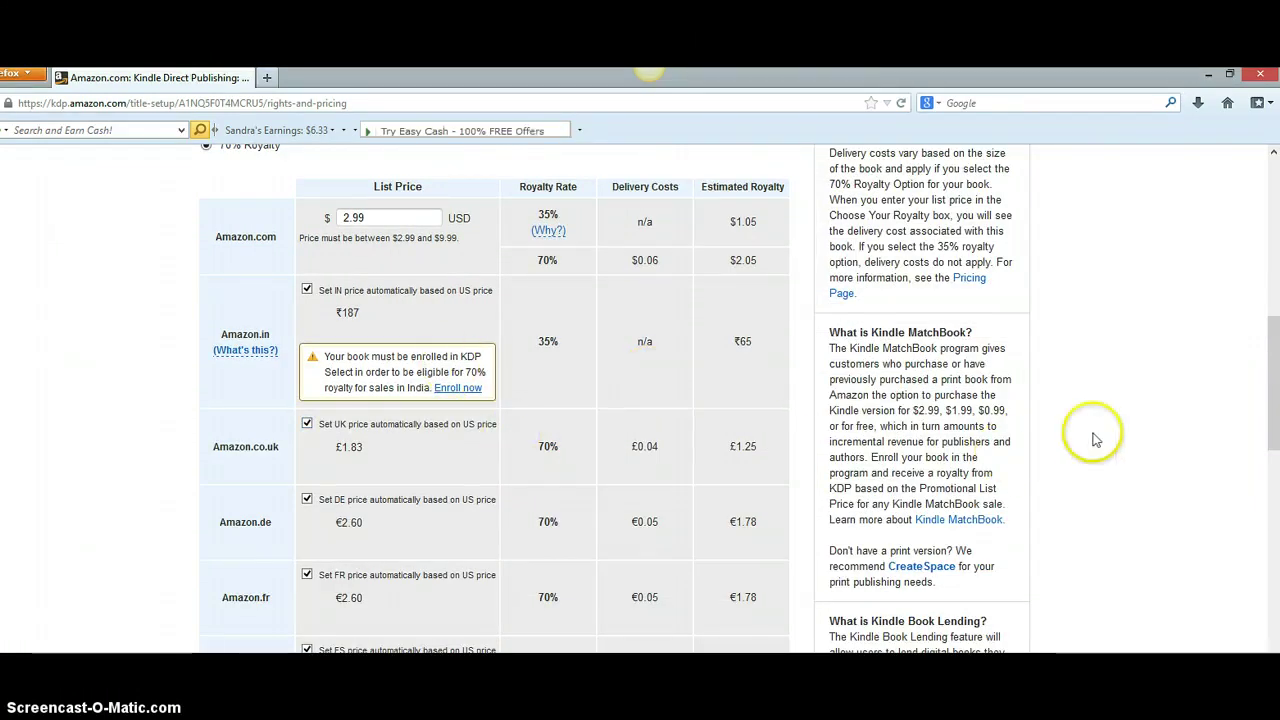
{"action": "left_click", "coordinate": [1275, 410]}
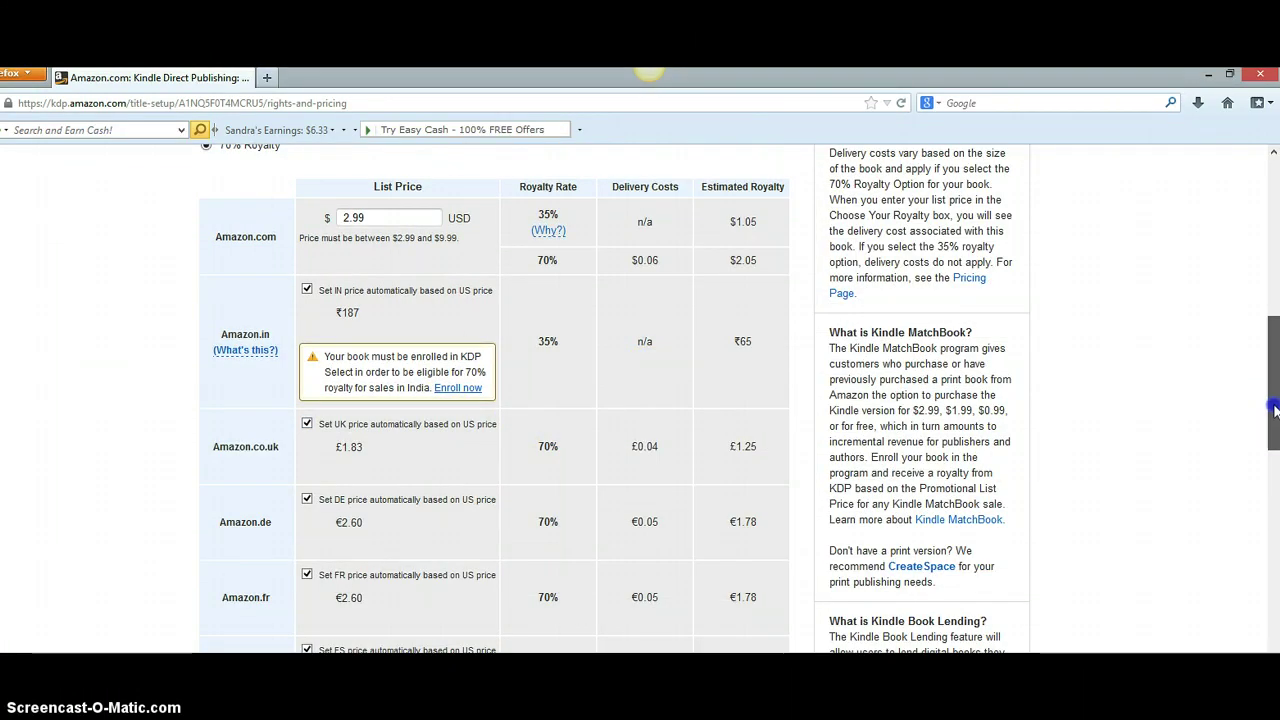
{"action": "left_click_drag", "start_coordinate": [1275, 410], "coordinate": [1276, 668]}
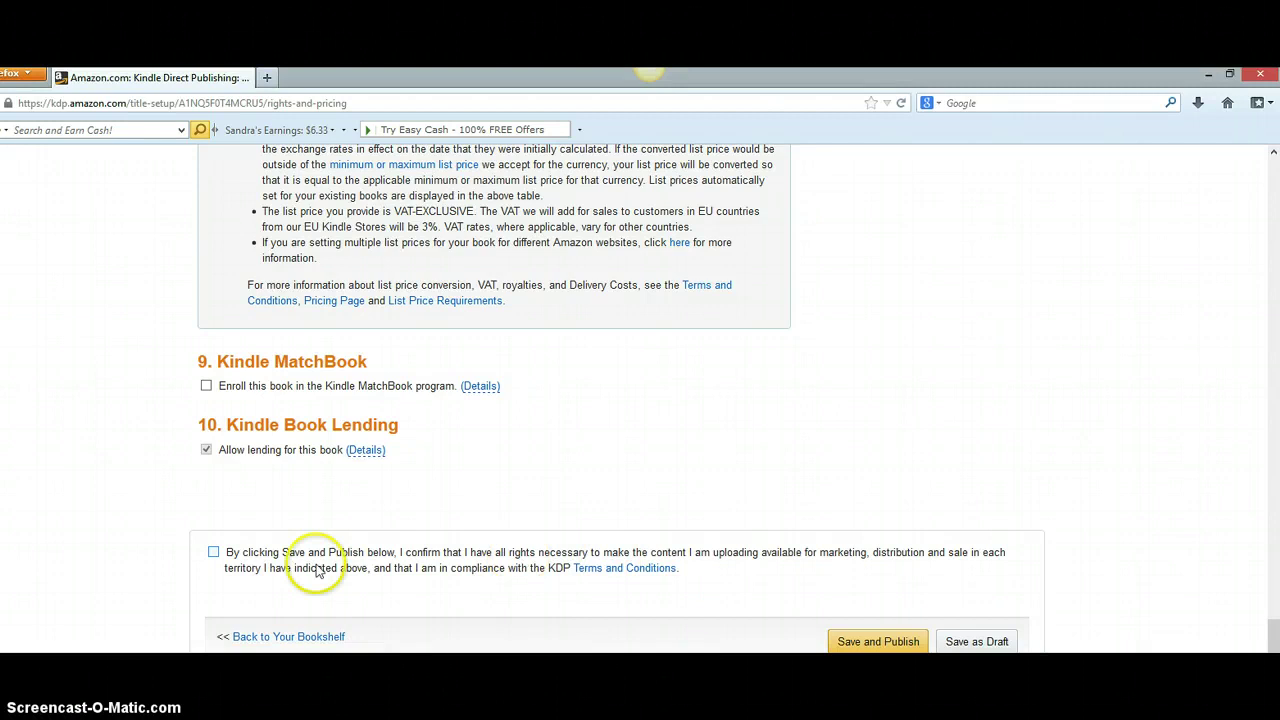
Confirm holding the publishing rights and save and publish the title
{"action": "left_click", "coordinate": [213, 553]}
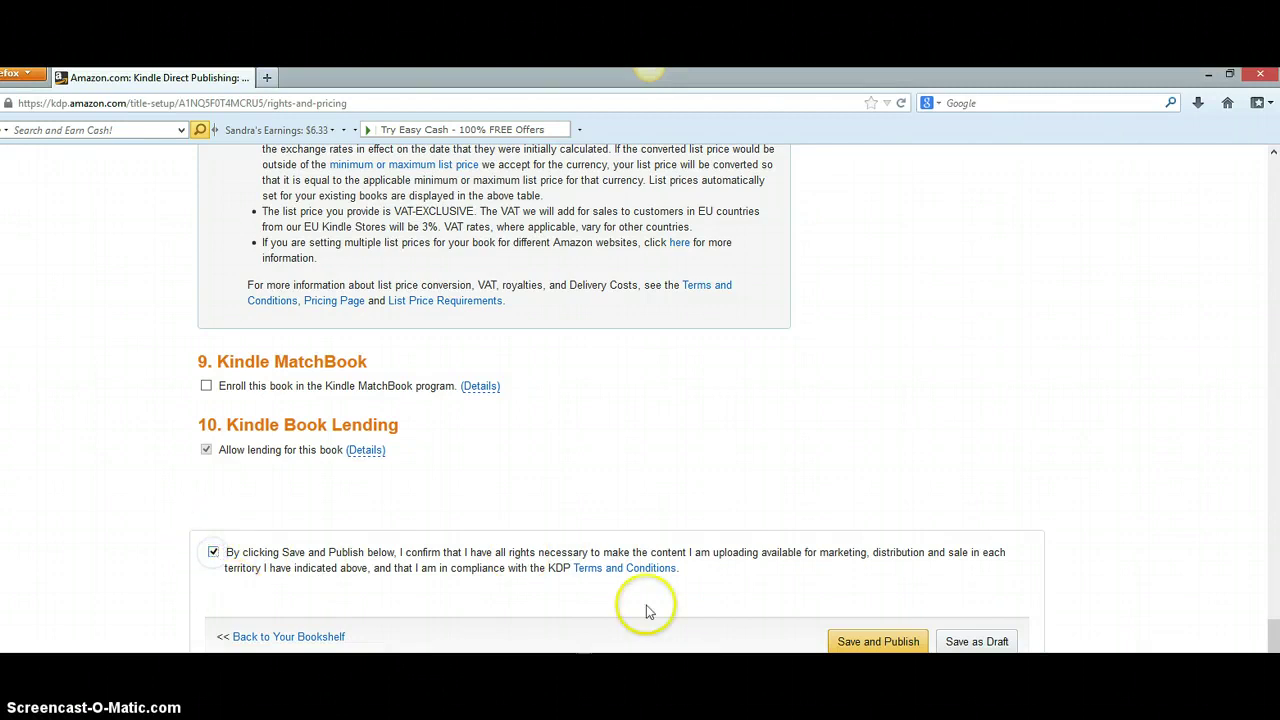
{"action": "left_click", "coordinate": [876, 641]}
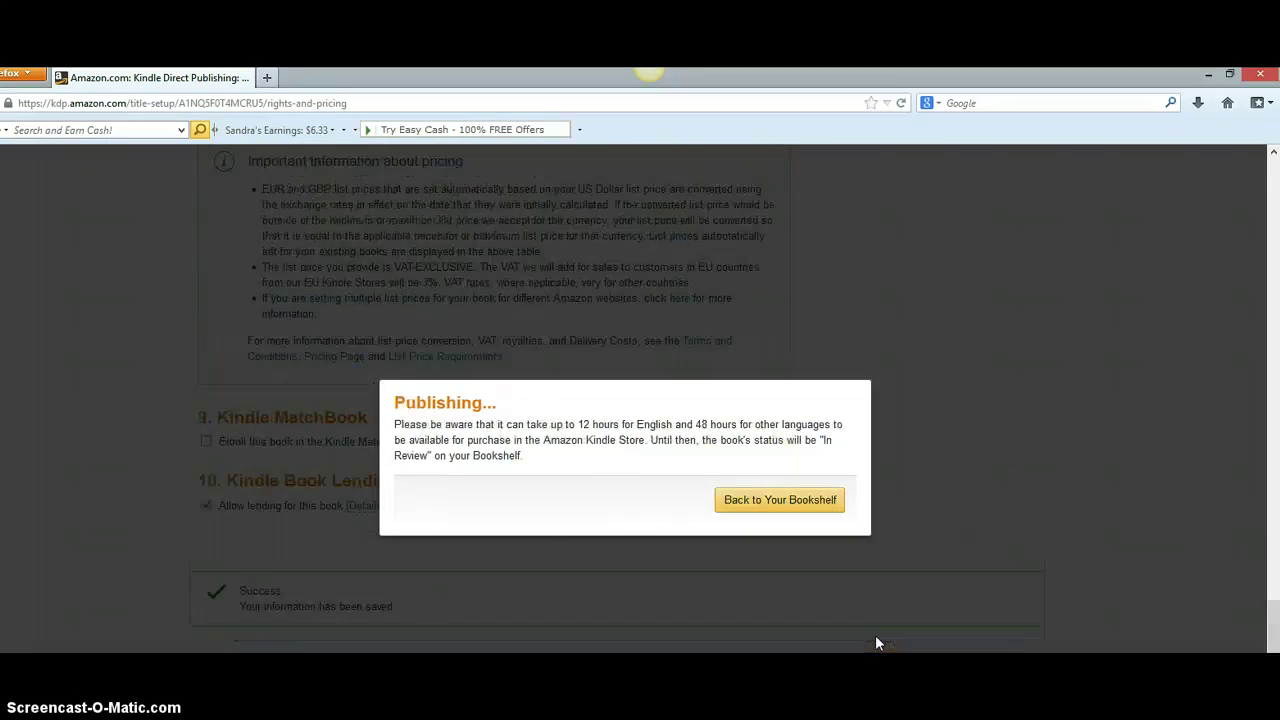
Return to the Bookshelf from the Publishing notice
{"action": "left_click", "coordinate": [775, 500]}
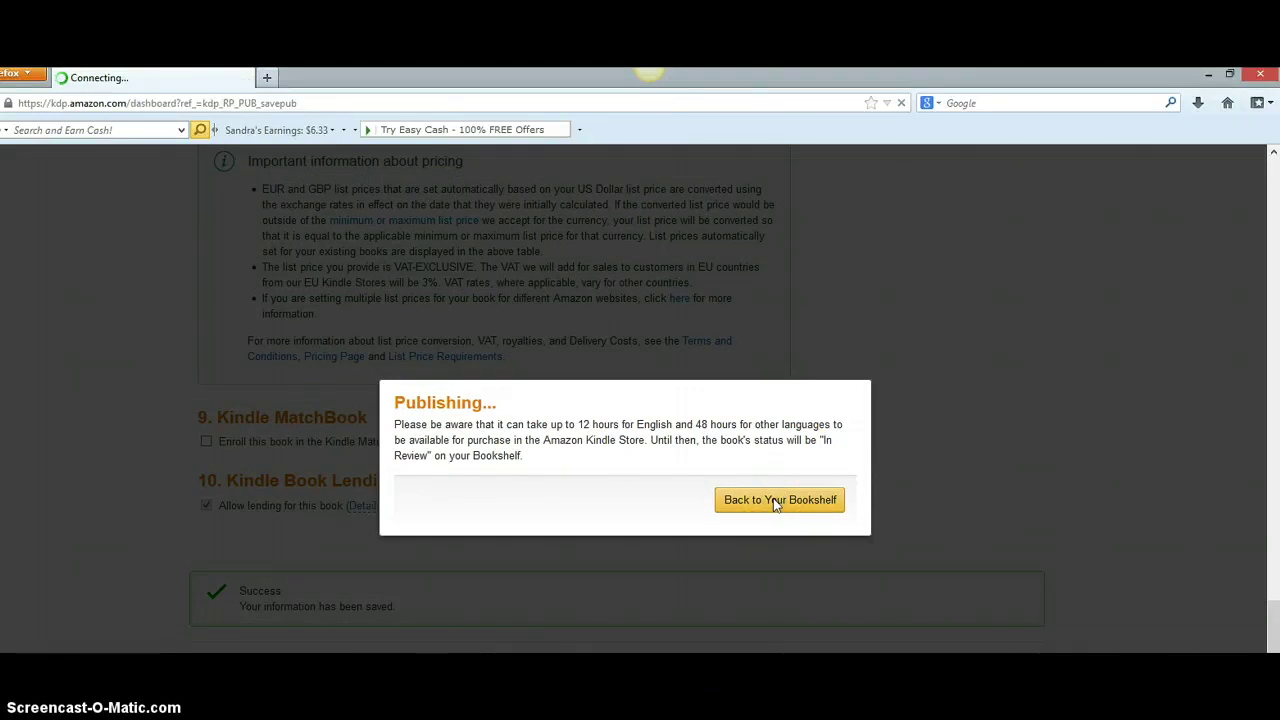